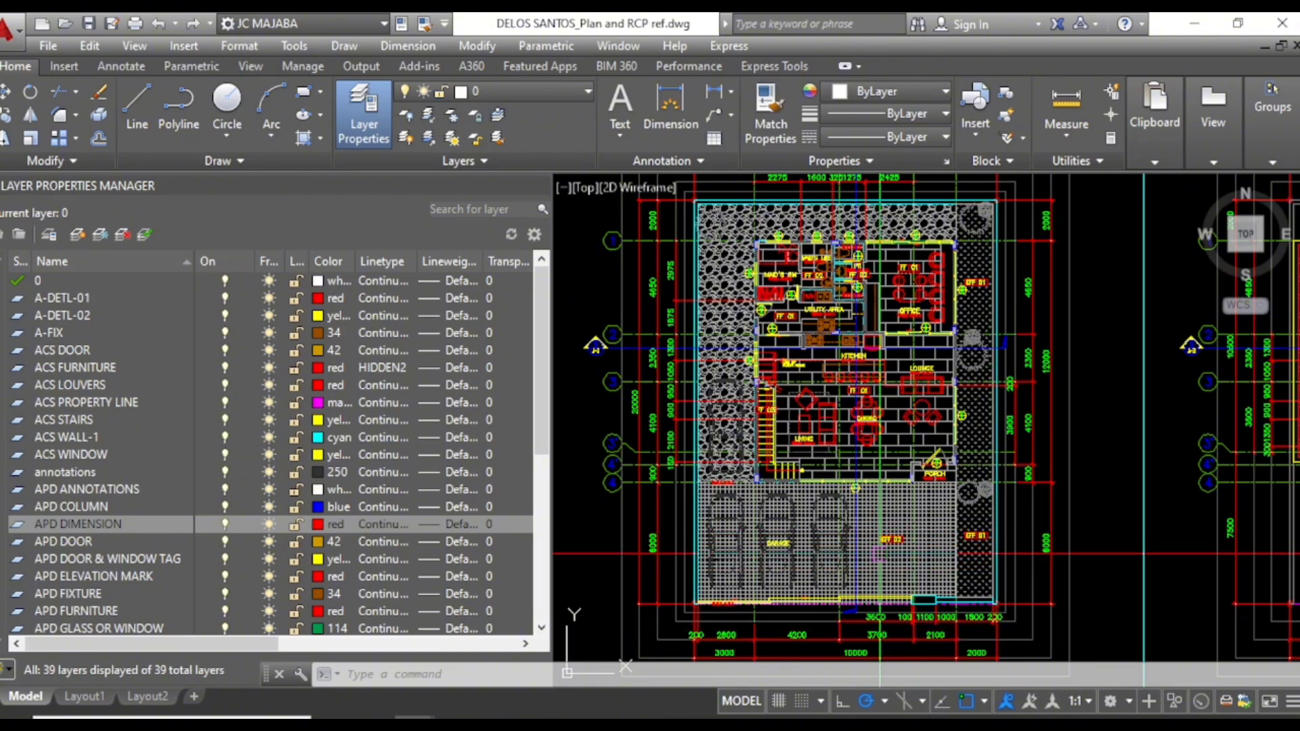
pyautogui.scroll(-2, 780, 501)
pyautogui.scroll(2, 818, 404)
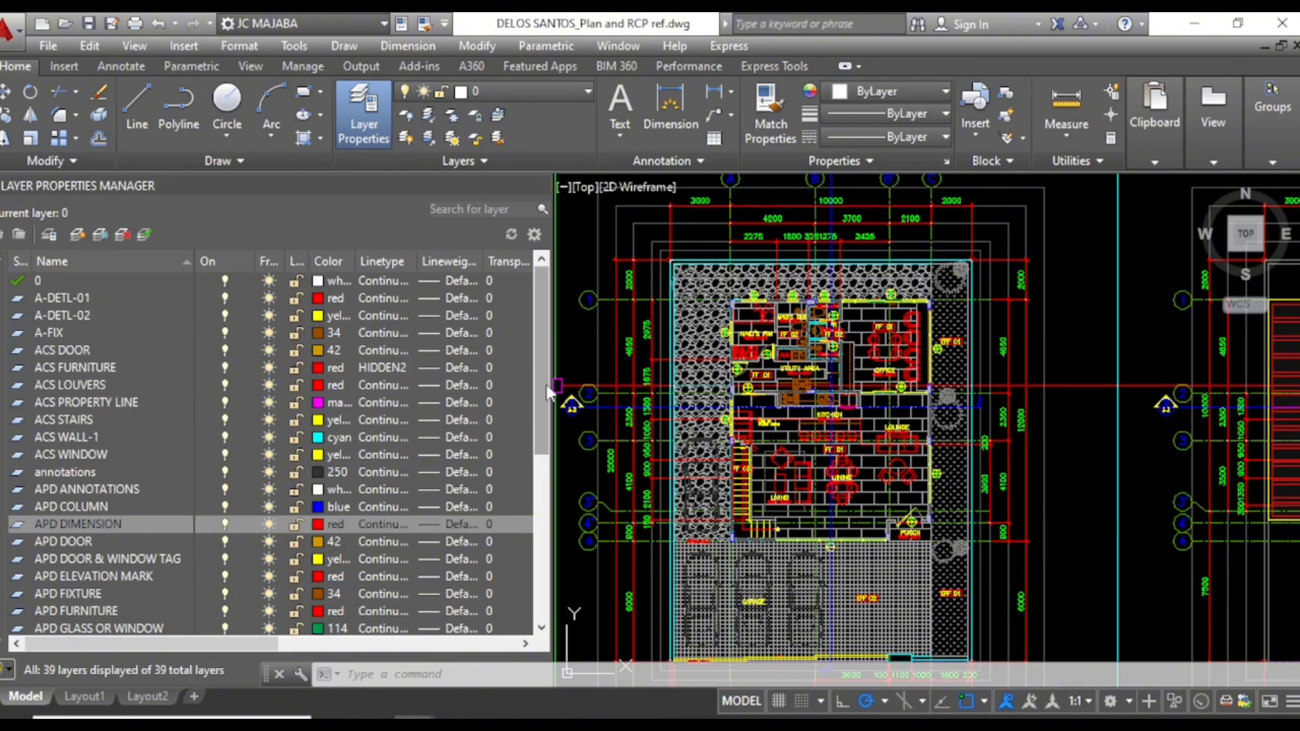
pyautogui.moveTo(548, 390)
pyautogui.mouseDown()
pyautogui.moveTo(537, 418)
pyautogui.moveTo(541, 574)
pyautogui.moveTo(544, 390)
pyautogui.mouseUp()
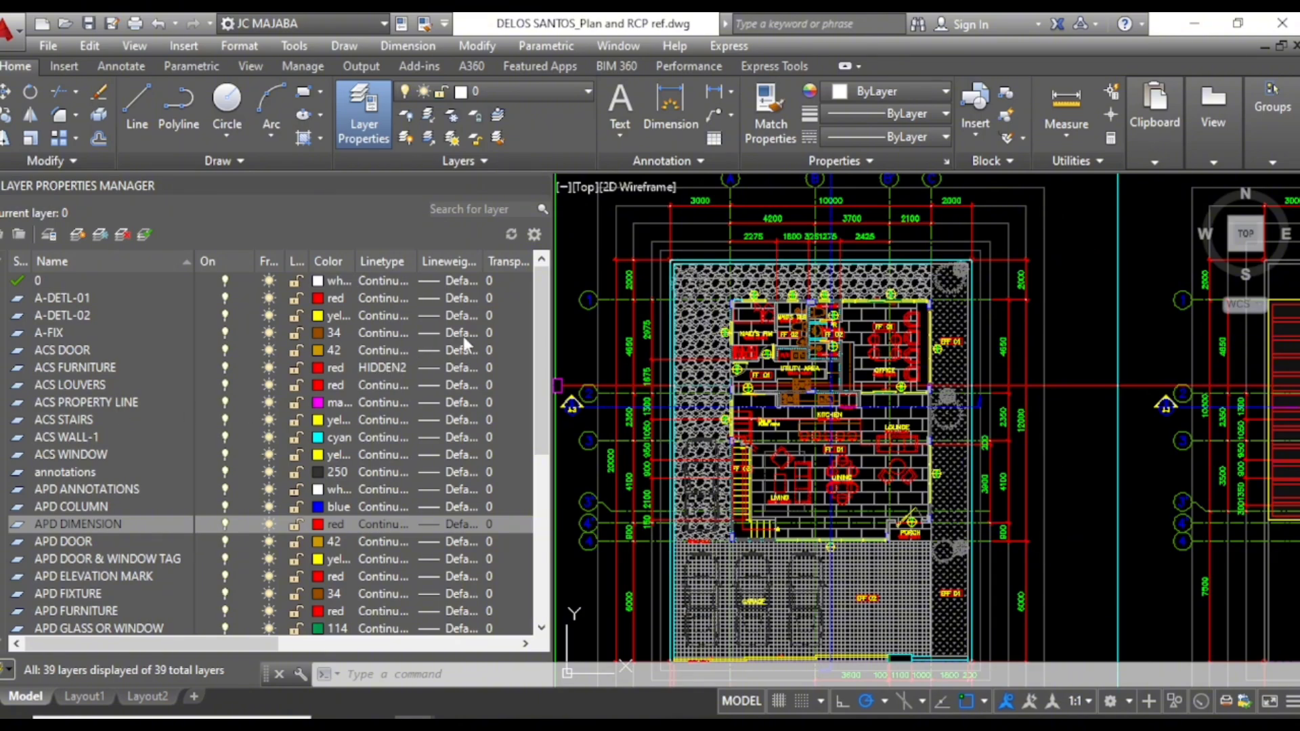
pyautogui.moveTo(540, 342); pyautogui.dragTo(541, 468)
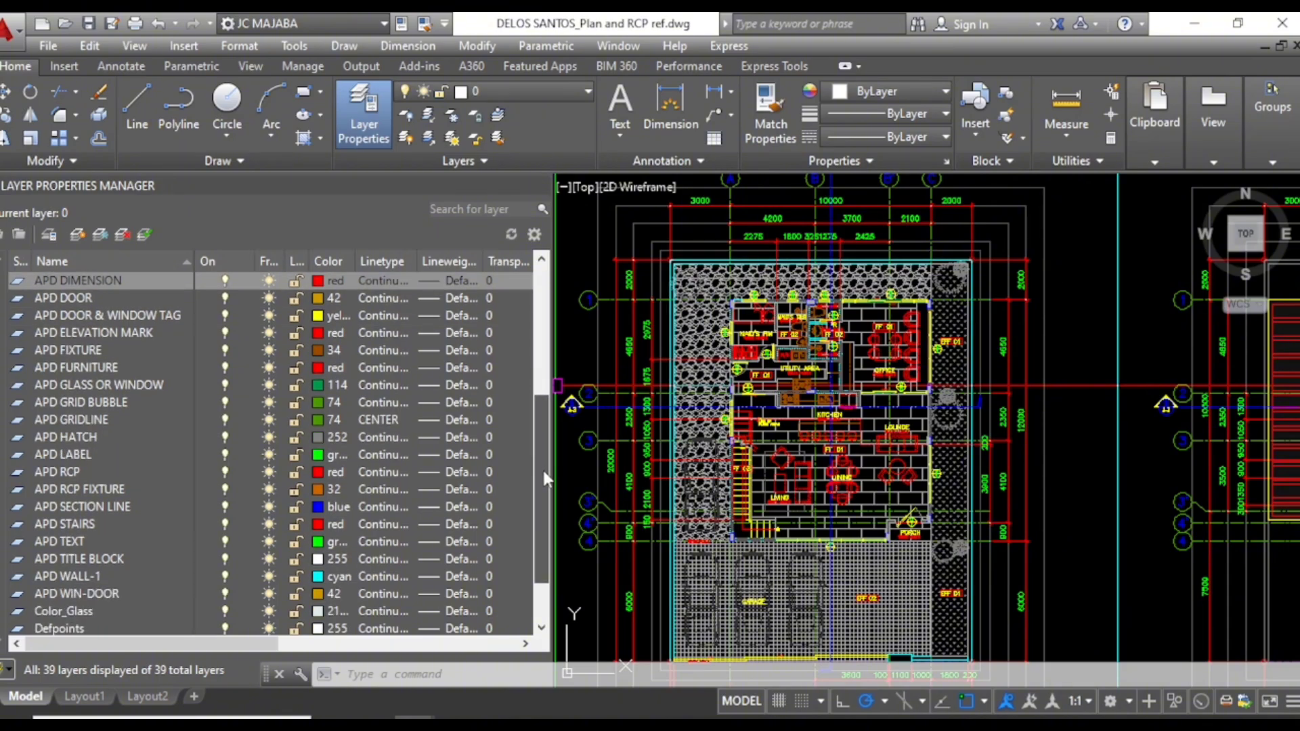
pyautogui.moveTo(541, 475); pyautogui.dragTo(550, 366)
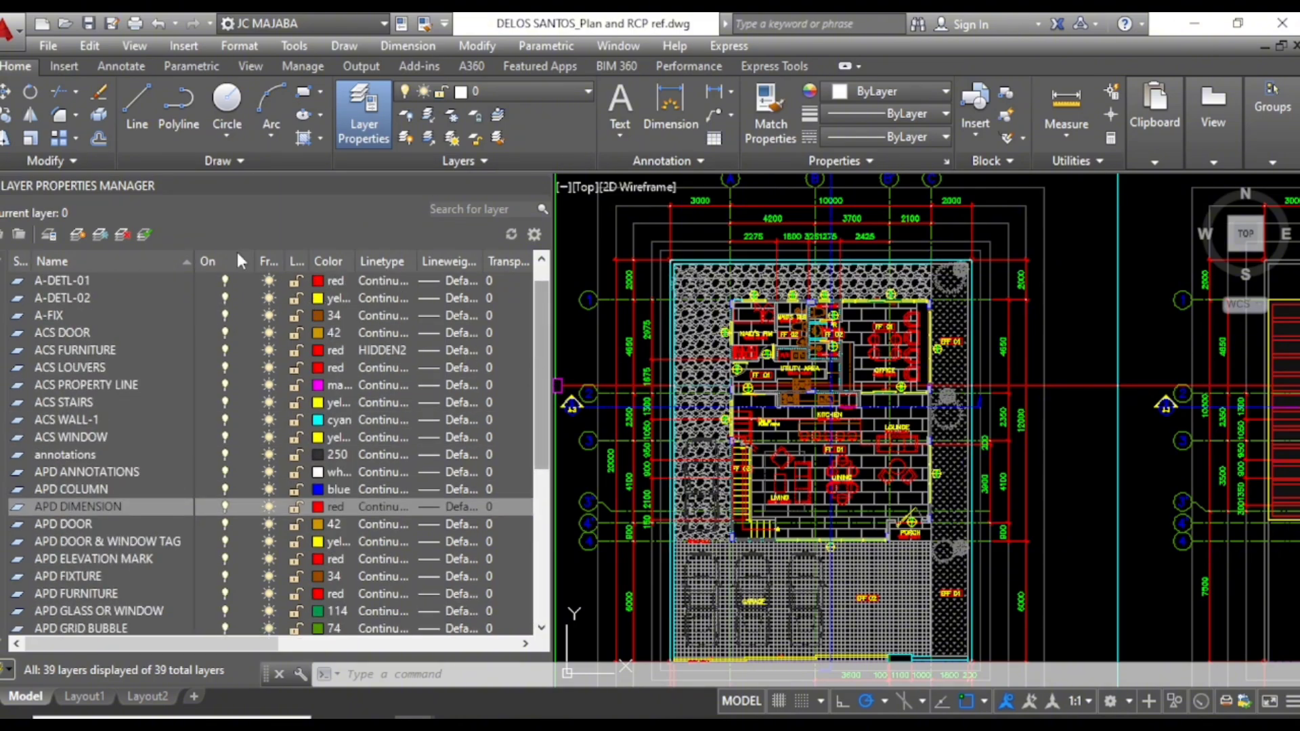
# Step: Create a new layer named Plan and set its color to index color 8
pyautogui.click(77, 235)
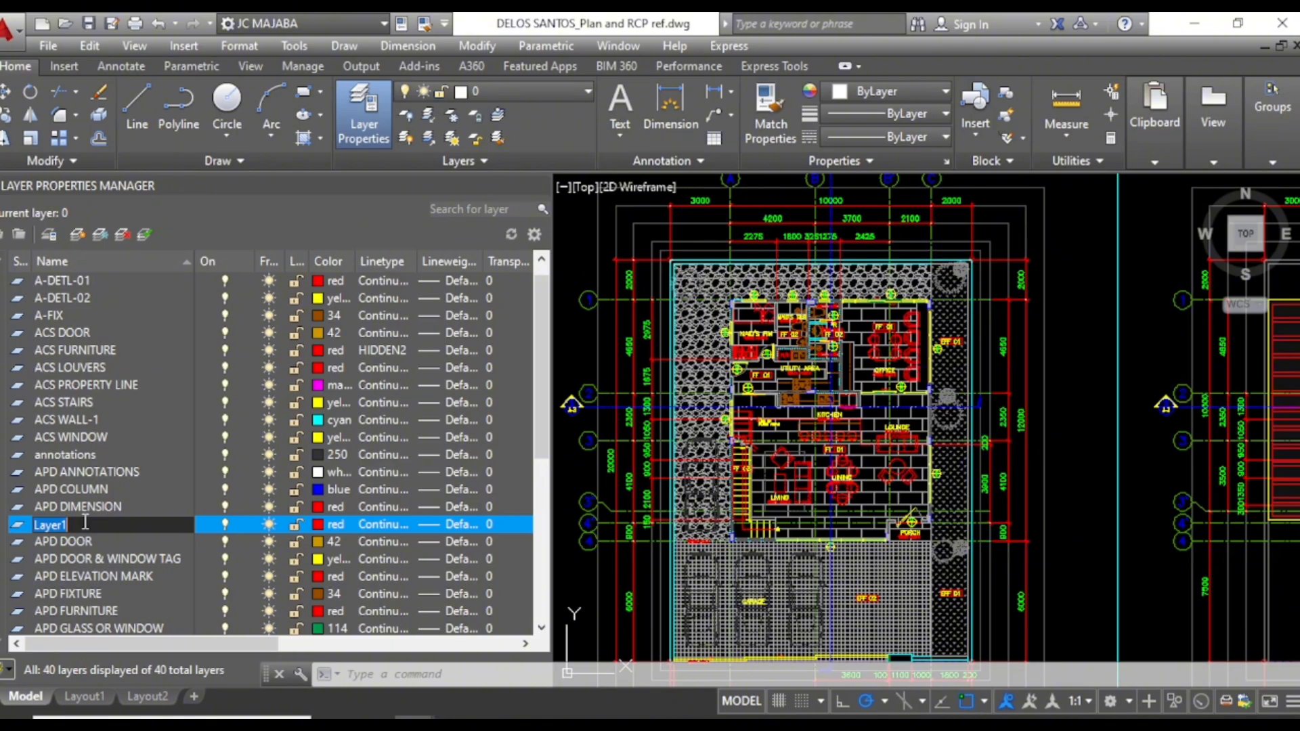
pyautogui.write('Plan')
pyautogui.click(319, 526)
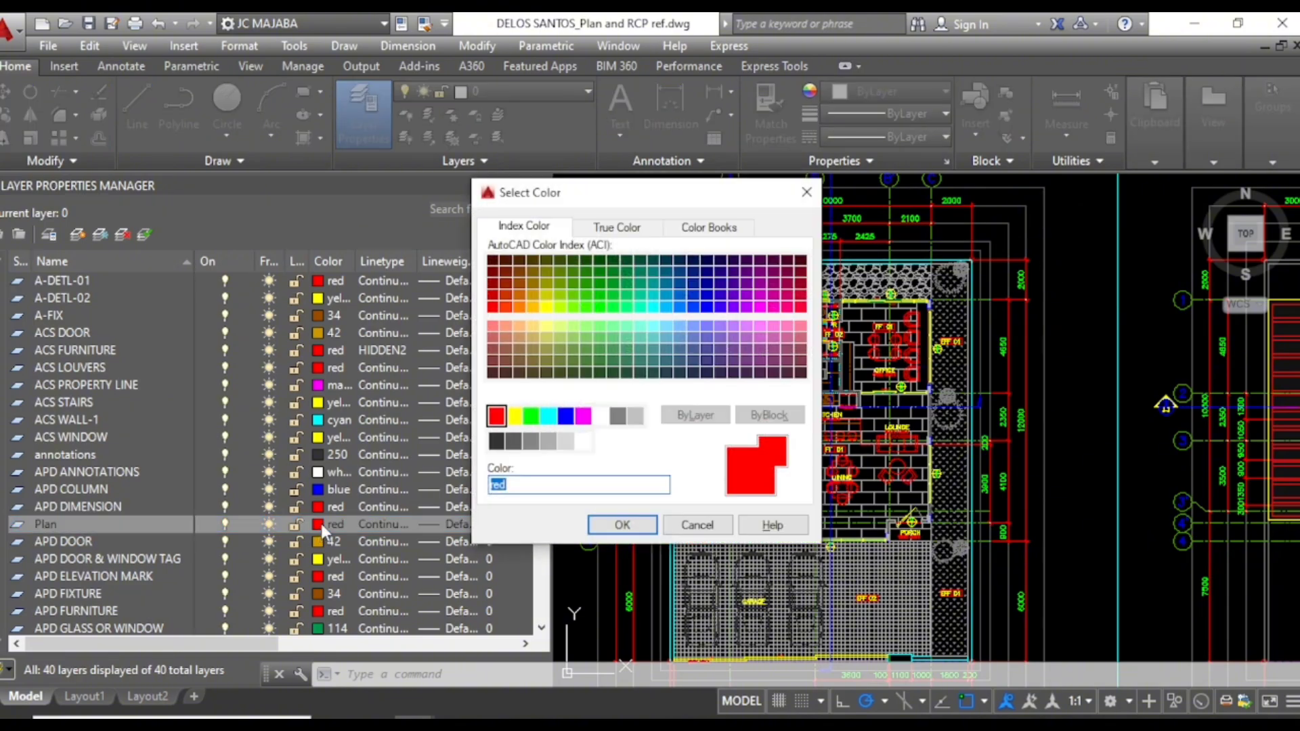
pyautogui.click(617, 416)
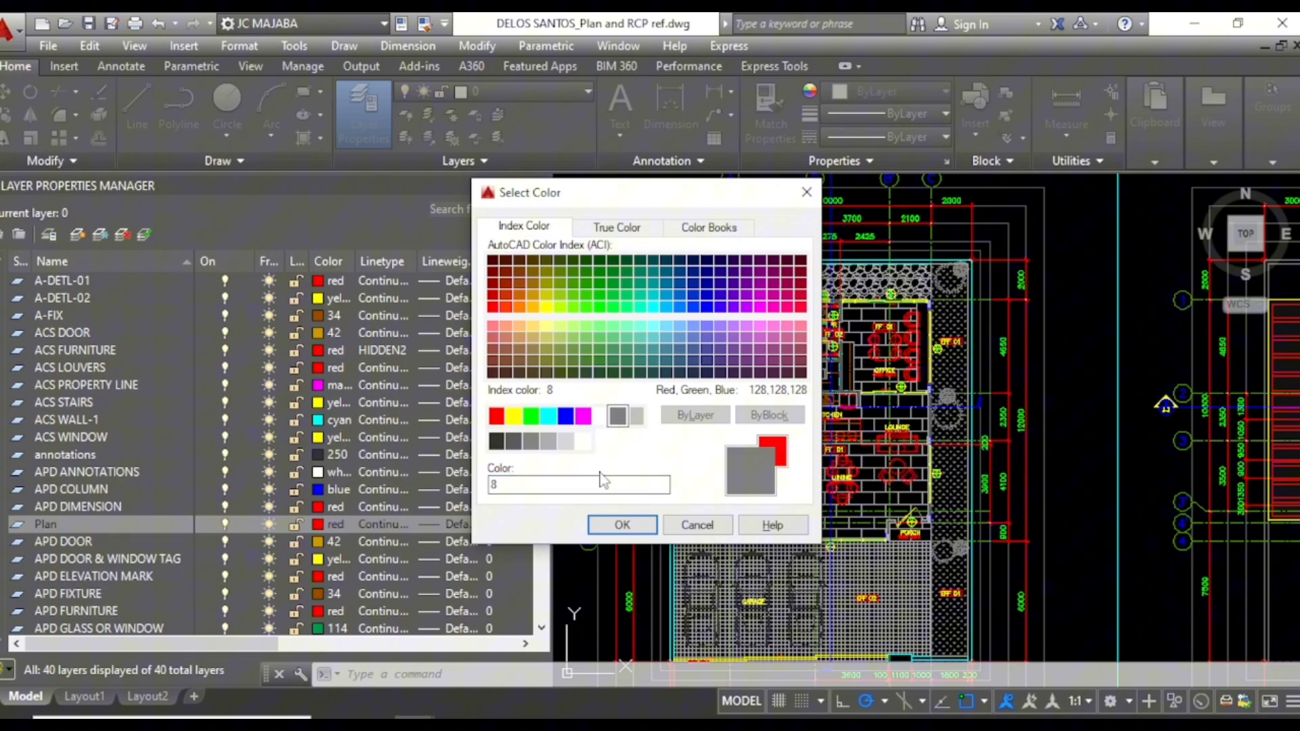
pyautogui.click(619, 525)
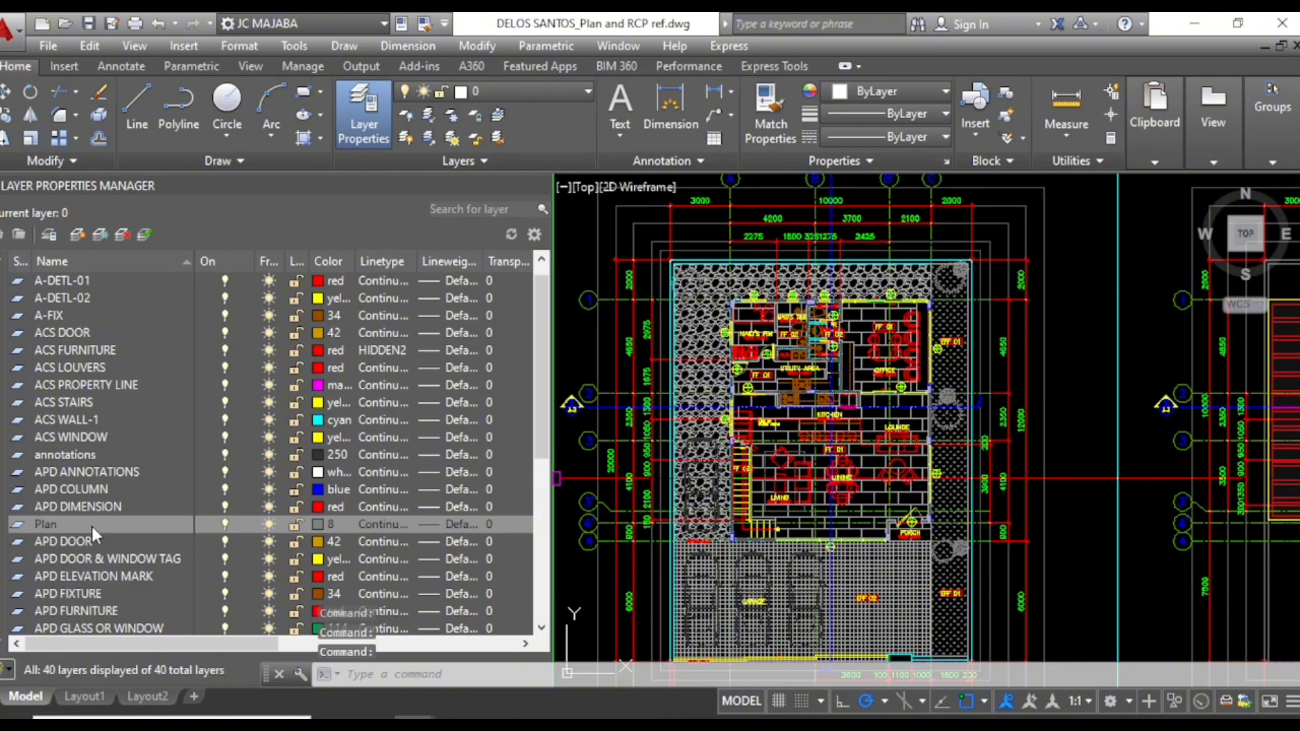
# Step: Merge the layers from ACS DOOR through APD DIMENSION into the Plan layer
pyautogui.click(63, 335)
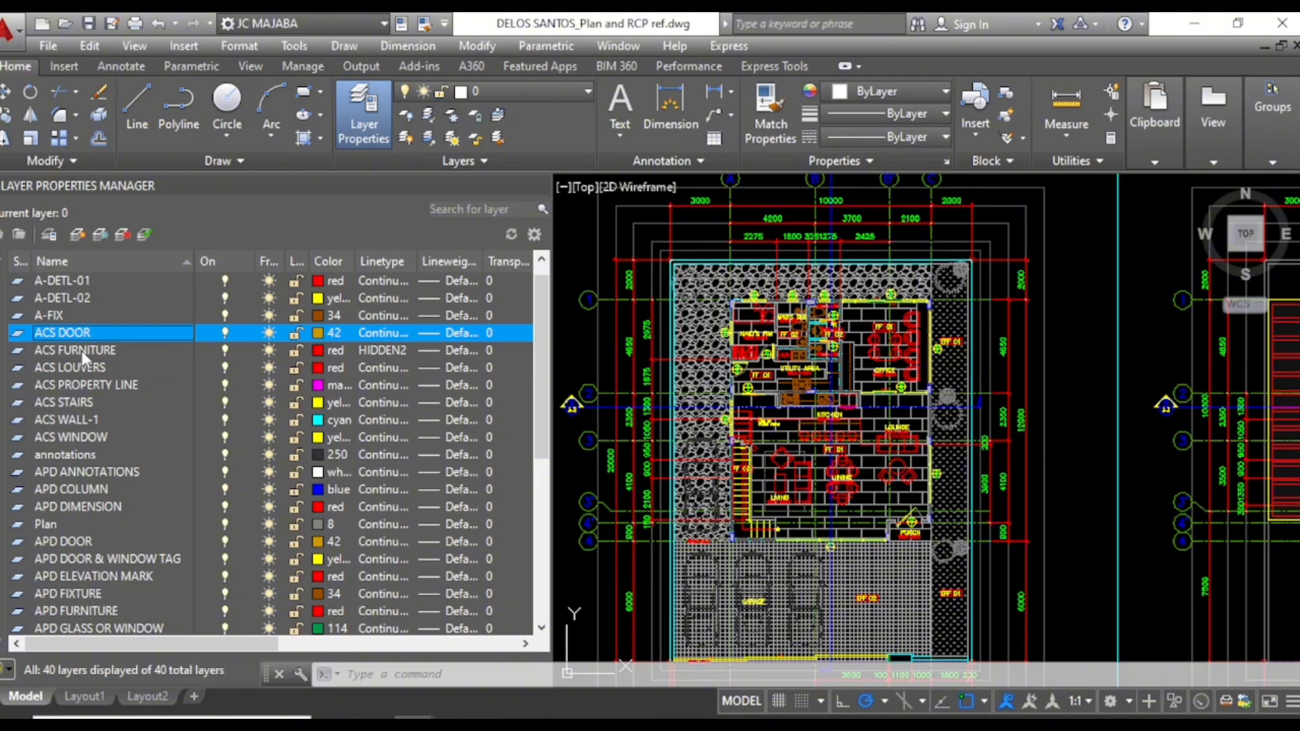
pyautogui.keyDown('shift'); pyautogui.click(66, 505); pyautogui.keyUp('shift')
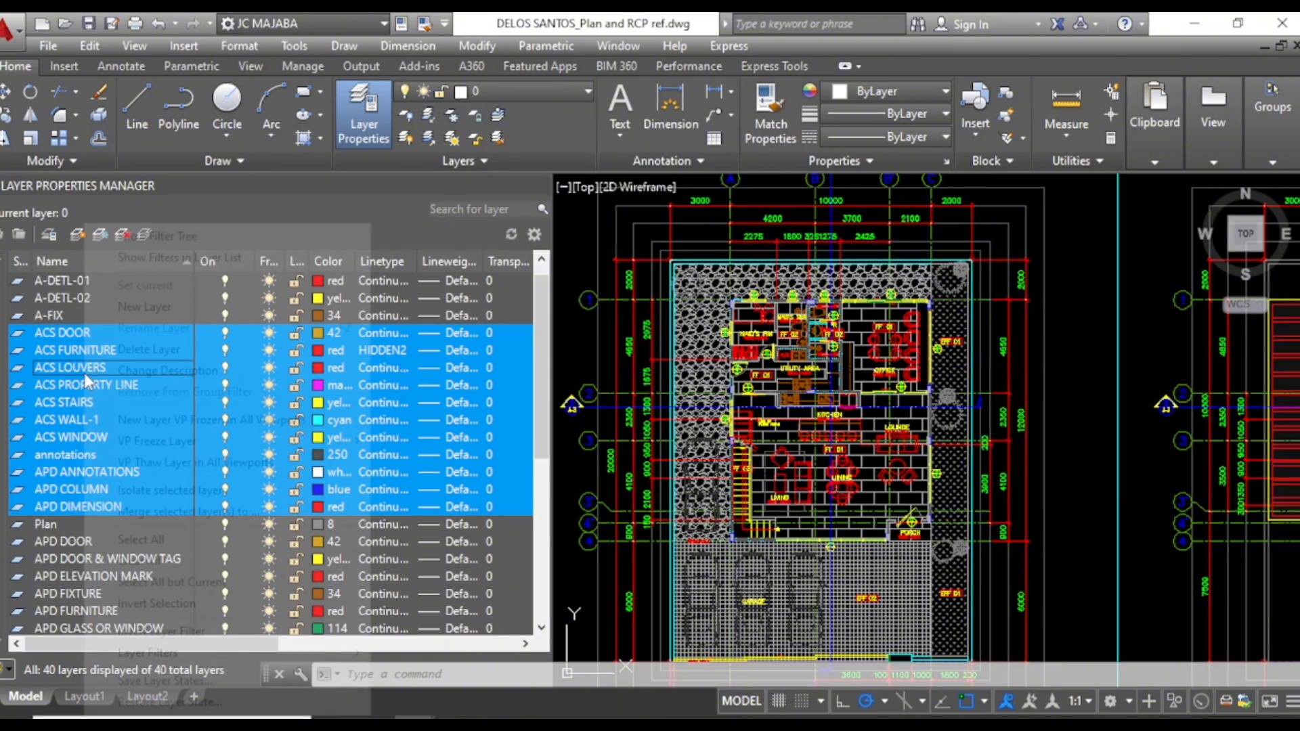
pyautogui.rightClick(85, 375)
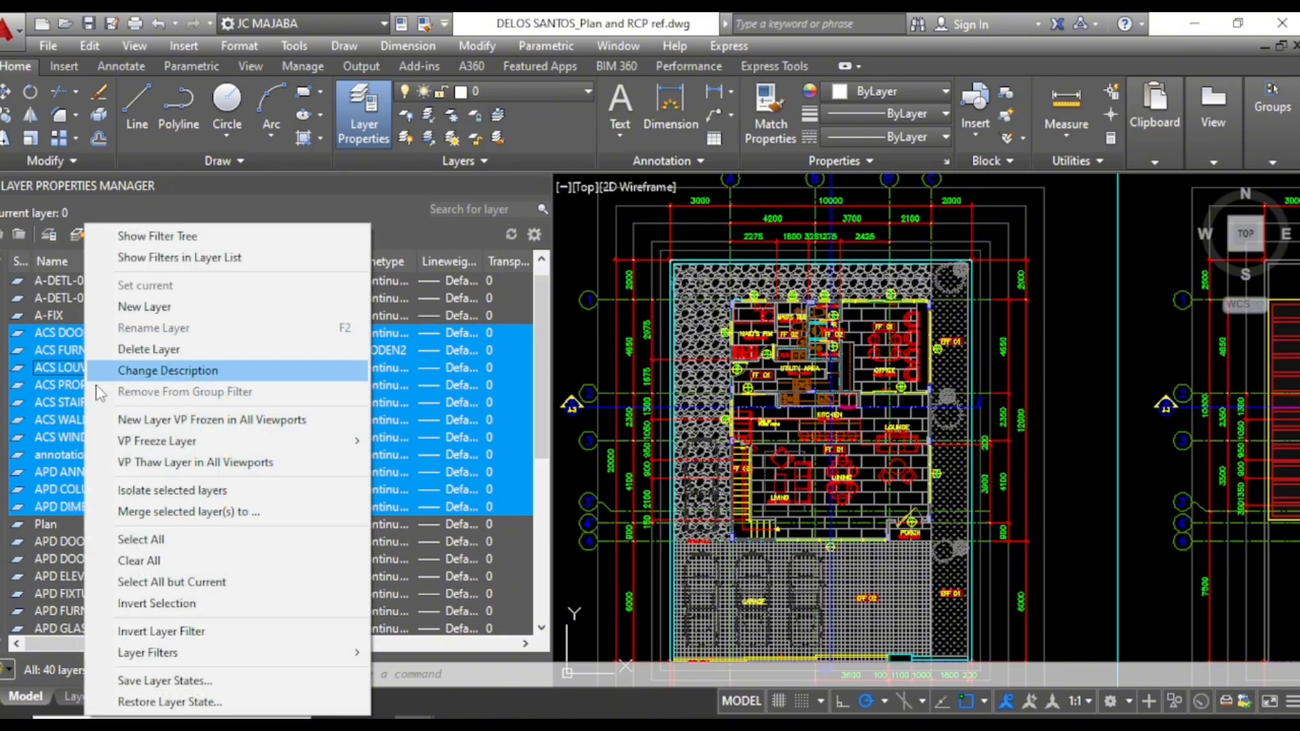
pyautogui.click(168, 514)
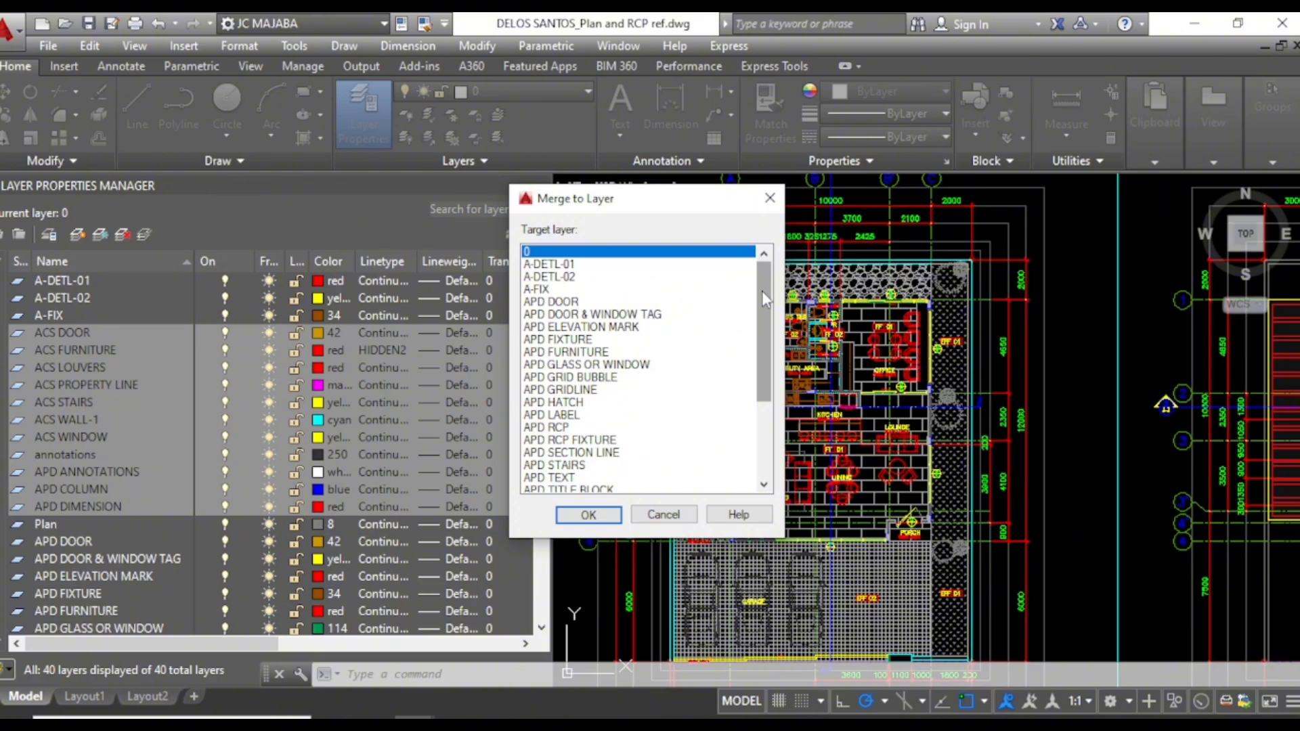
pyautogui.moveTo(763, 290); pyautogui.dragTo(761, 389)
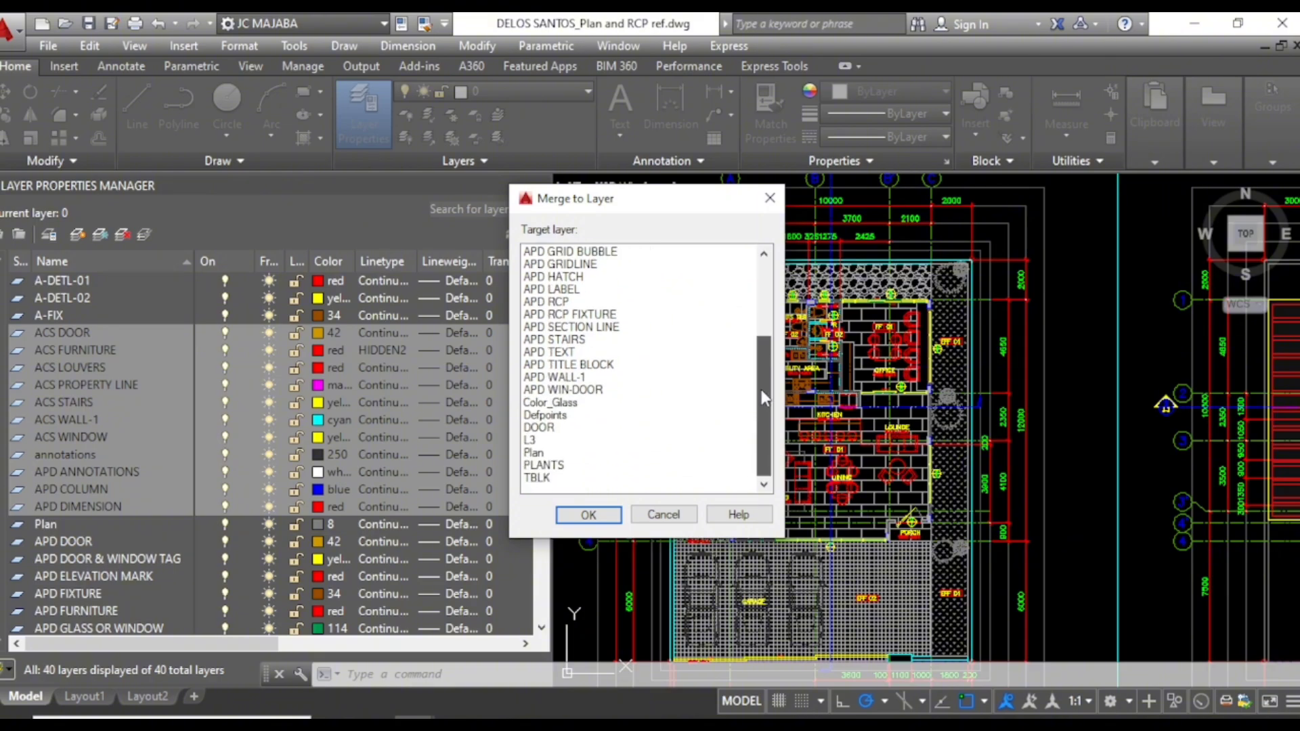
pyautogui.click(534, 455)
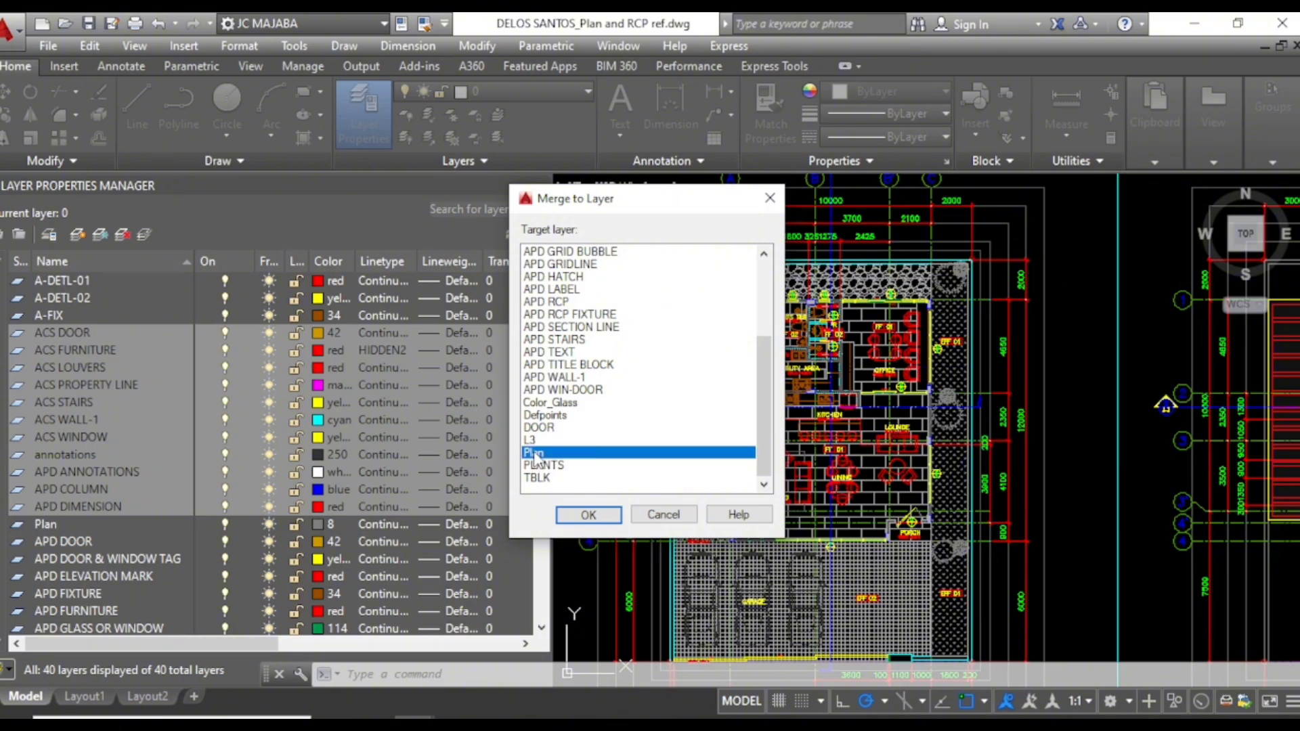
pyautogui.click(586, 516)
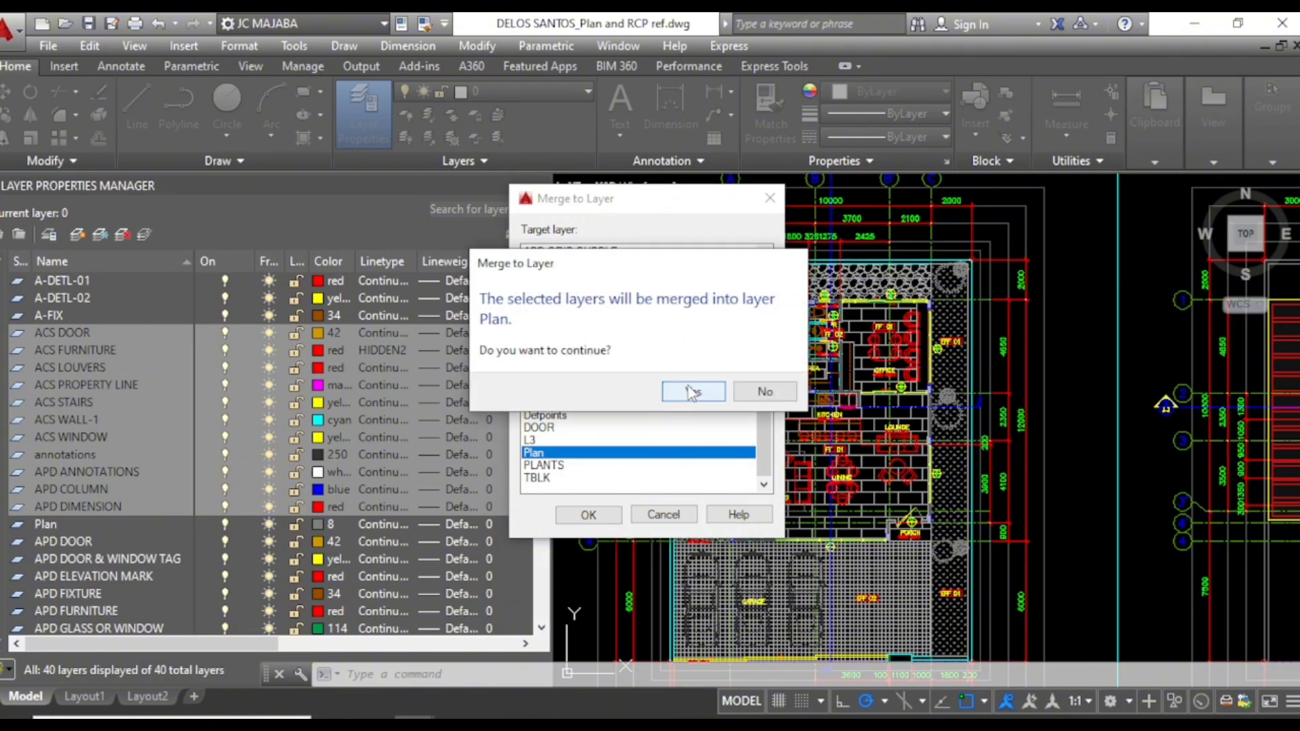
pyautogui.click(691, 393)
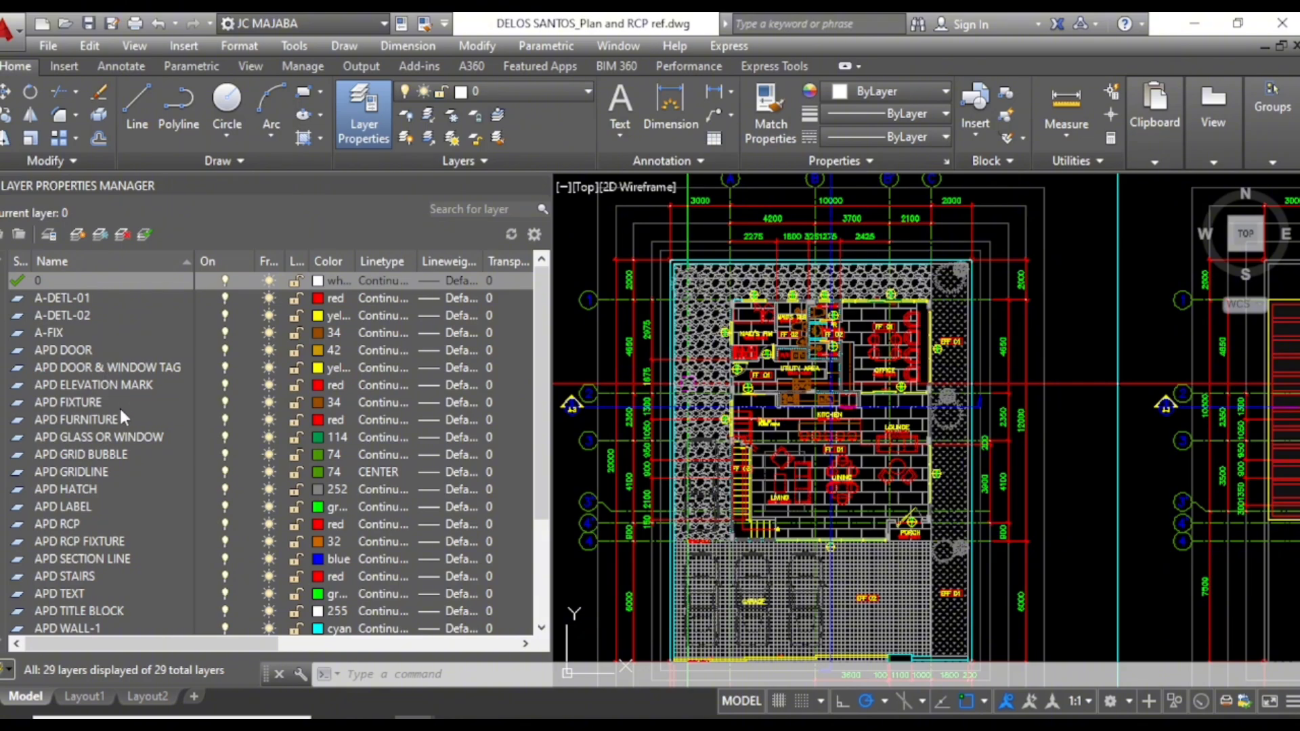
# Step: Merge the layers from A-DETL-01 through L3, leaving out Defpoints, into the Plan layer
pyautogui.scroll(-1, 117, 407)
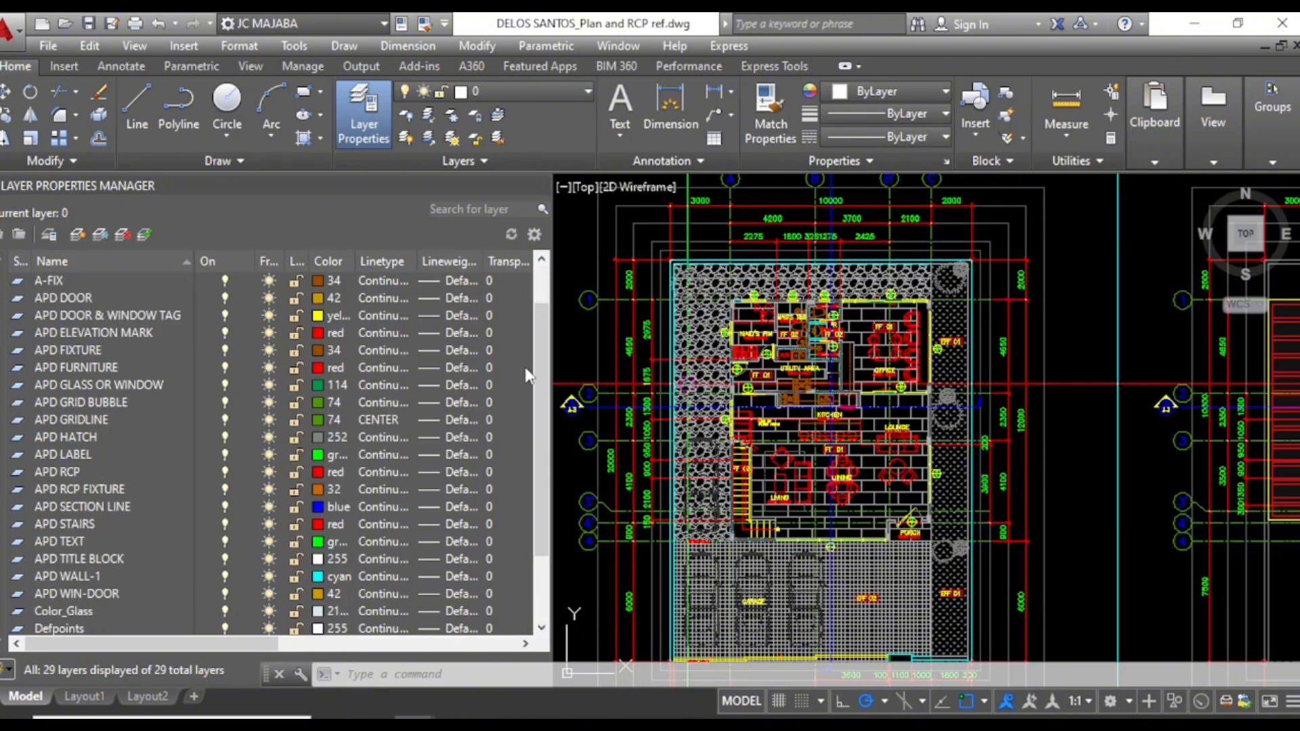
pyautogui.moveTo(540, 377); pyautogui.dragTo(536, 484)
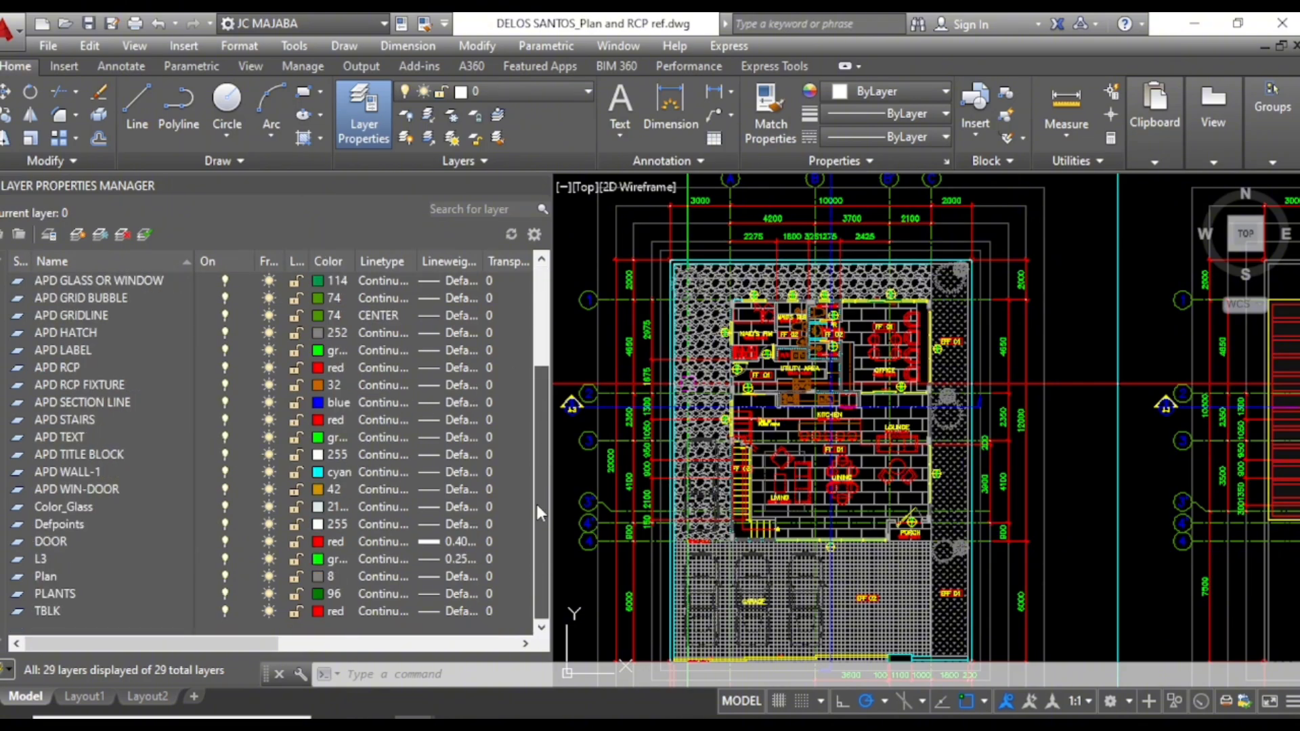
pyautogui.scroll(1, 188, 488)
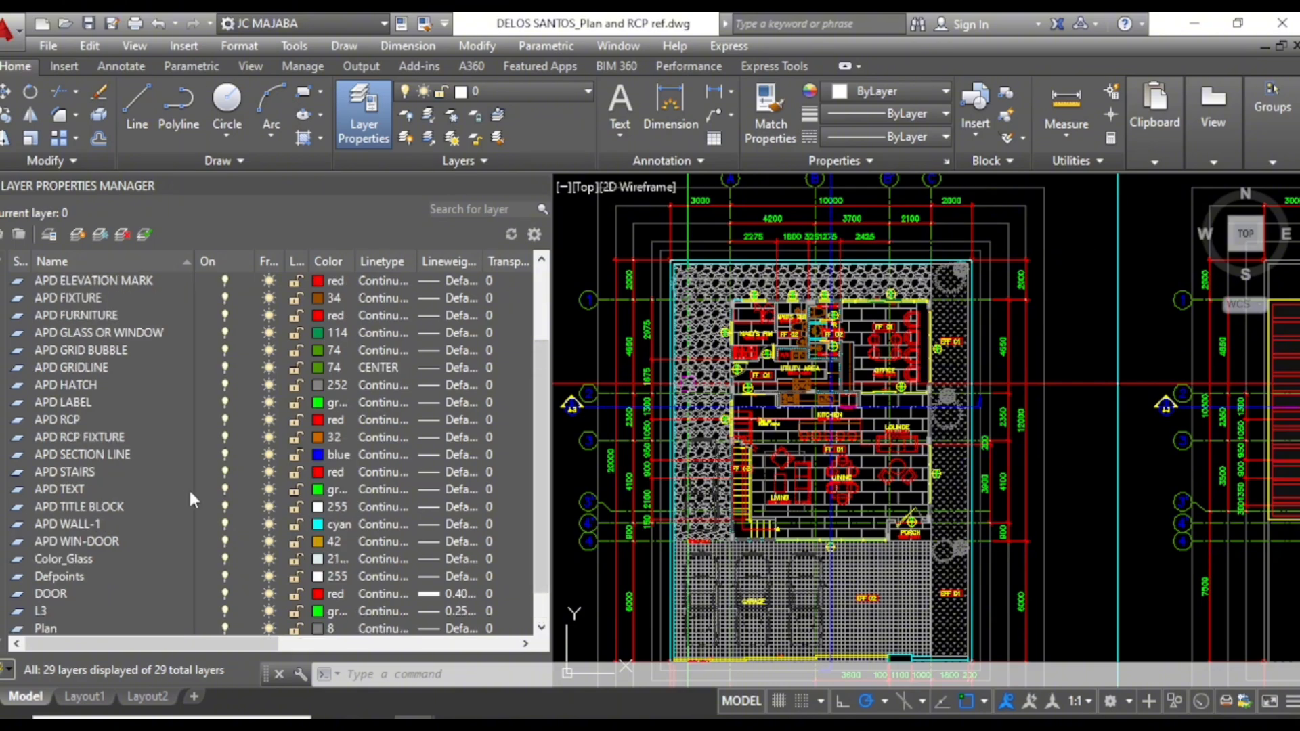
pyautogui.scroll(2, 163, 487)
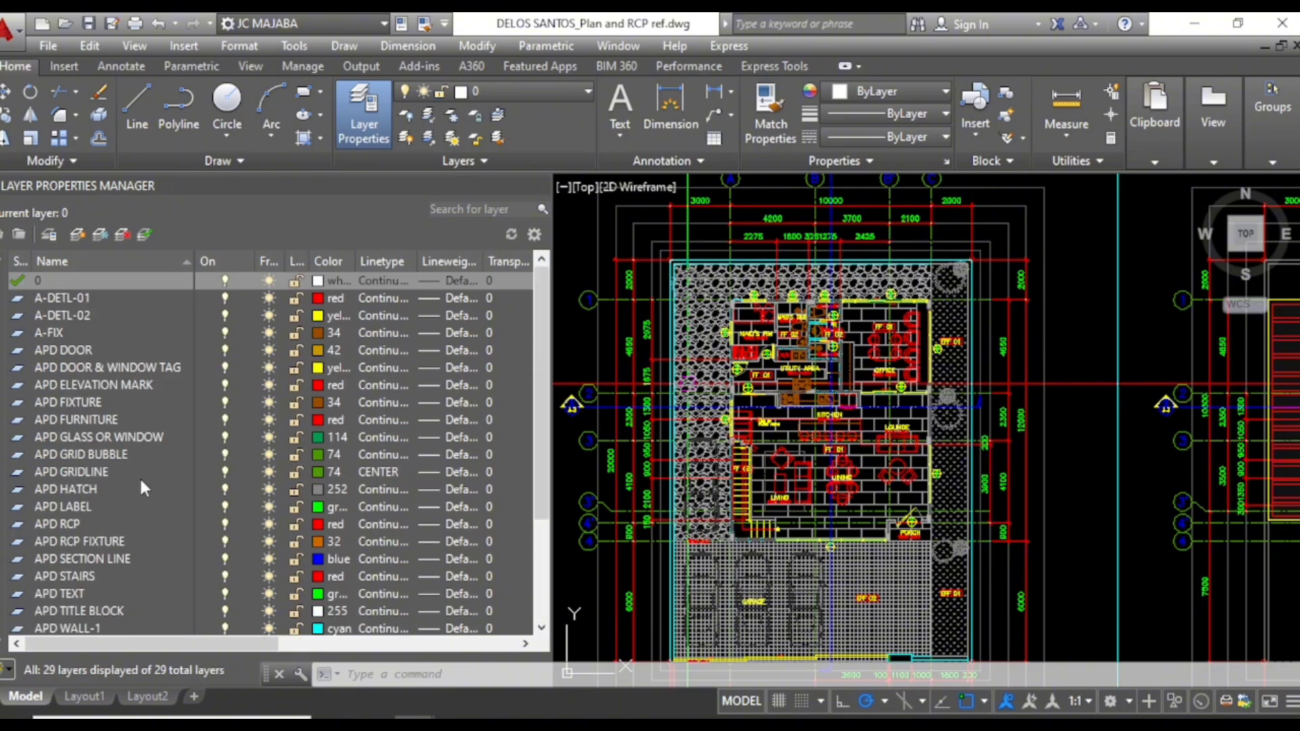
pyautogui.click(66, 296)
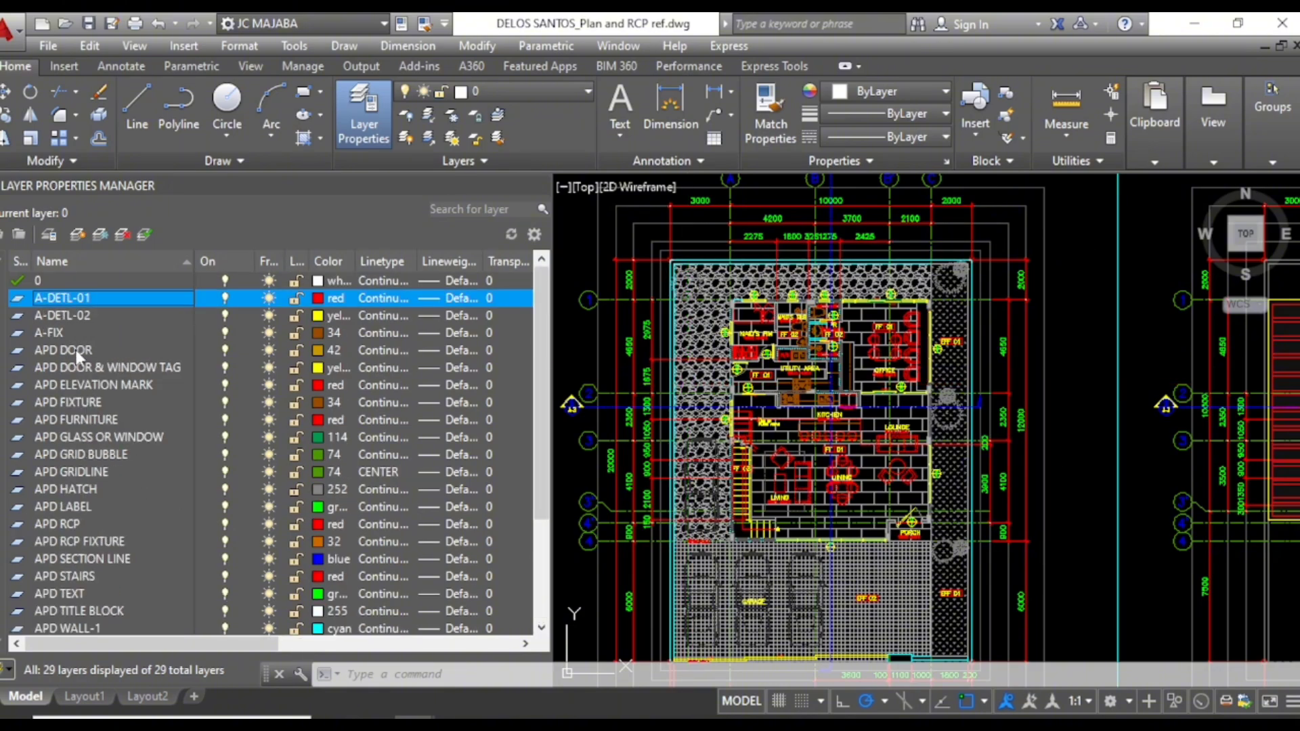
pyautogui.scroll(-3, 75, 350)
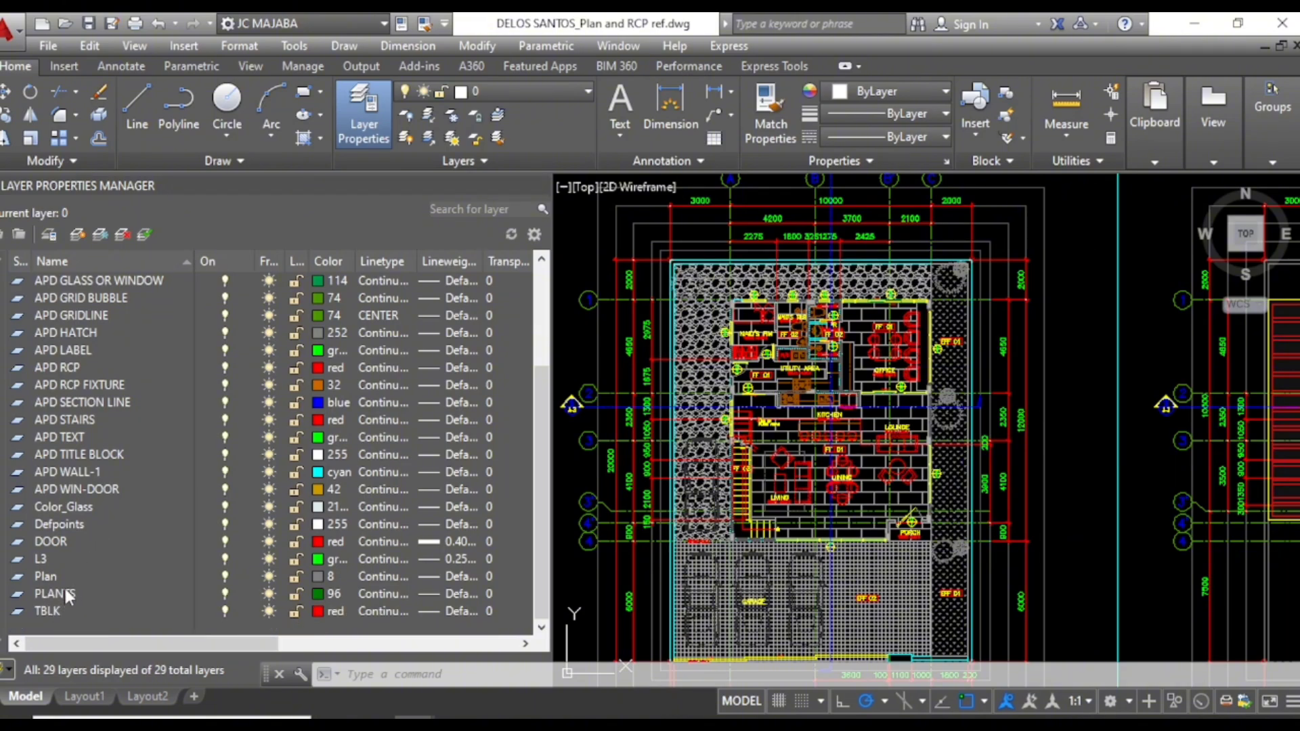
pyautogui.keyDown('shift'); pyautogui.click(56, 558); pyautogui.keyUp('shift')
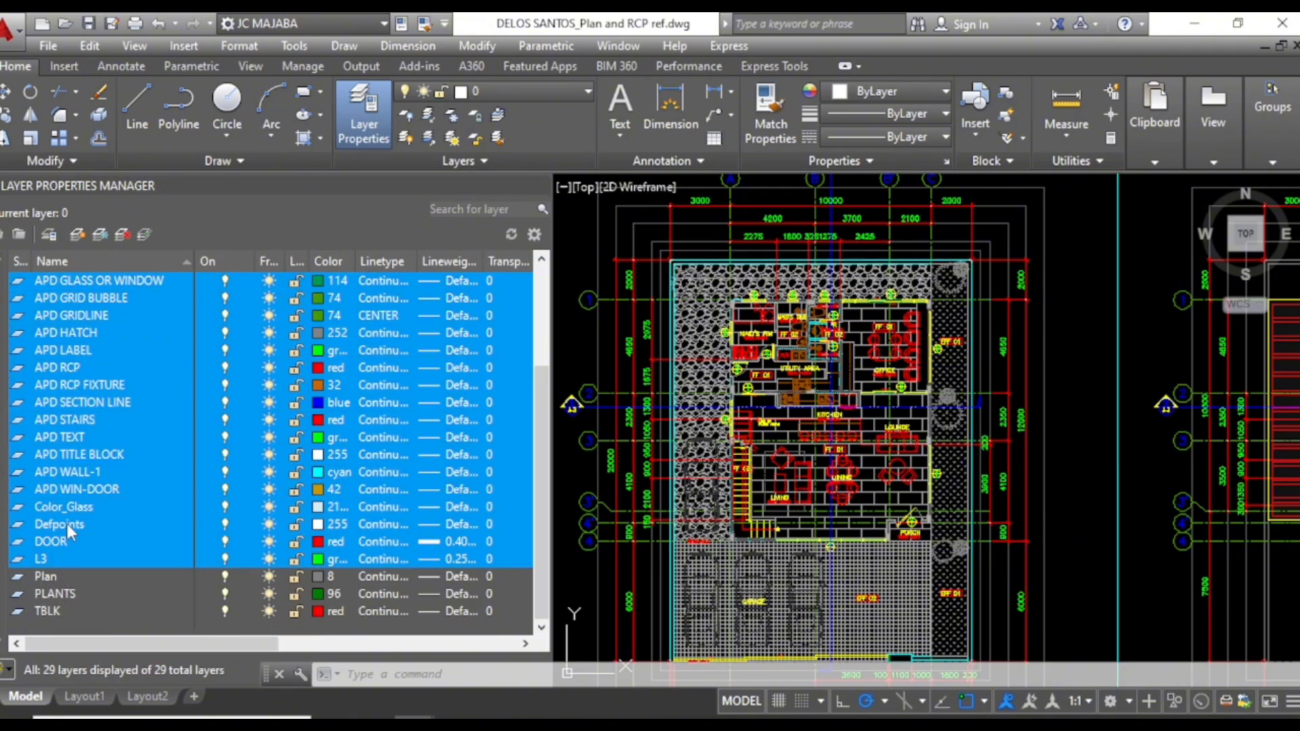
pyautogui.keyDown('ctrl'); pyautogui.click(66, 523); pyautogui.keyUp('ctrl')
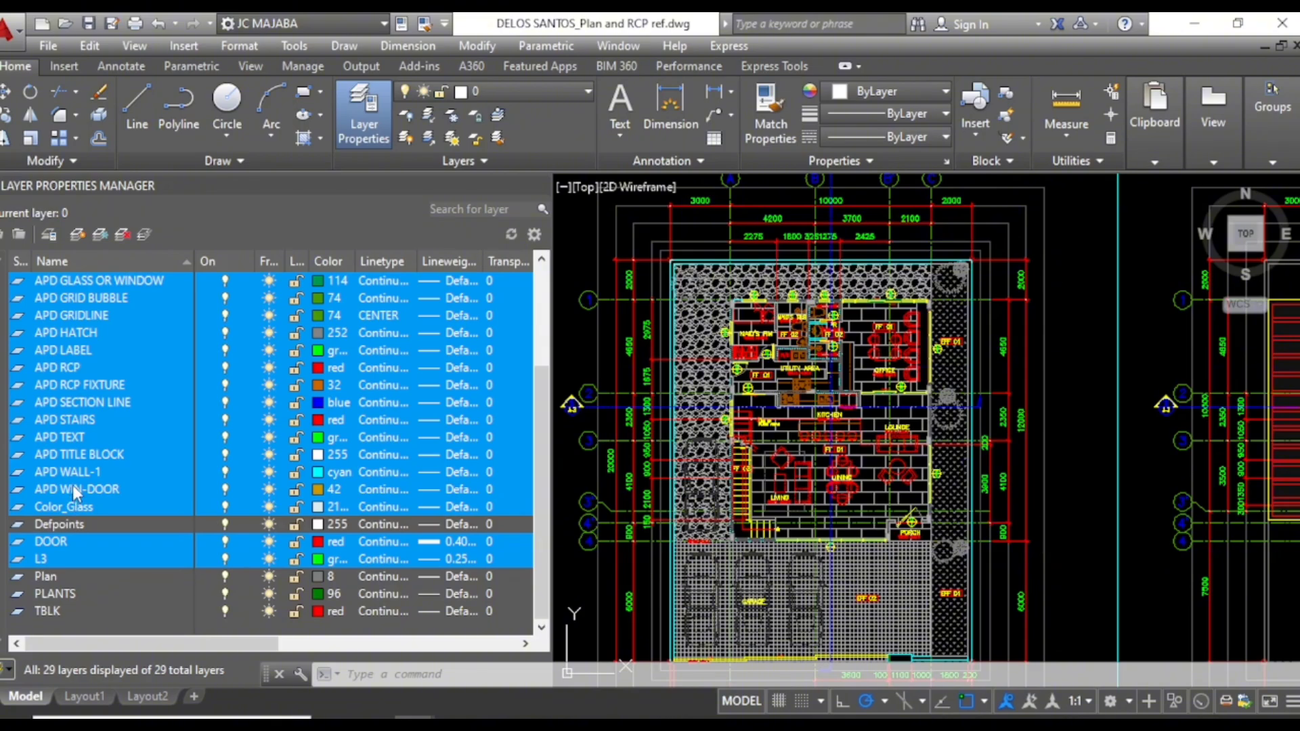
pyautogui.scroll(1, 74, 493)
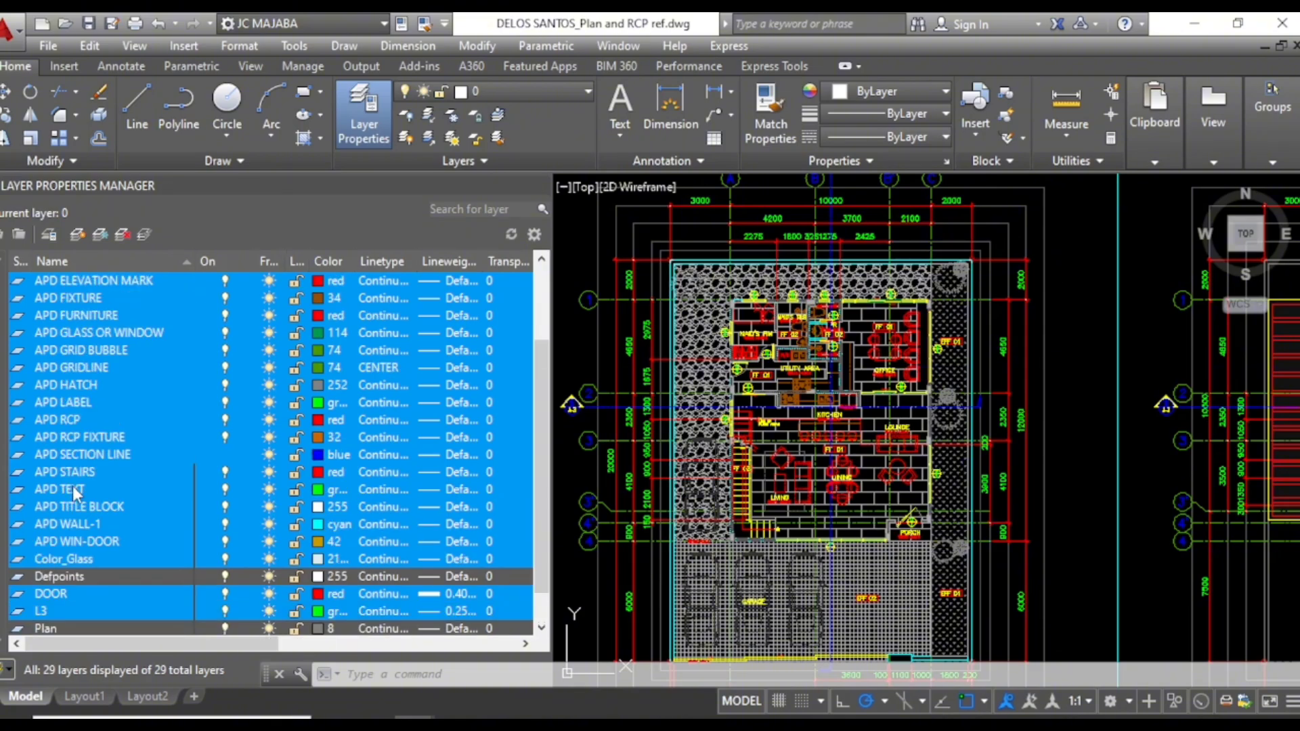
pyautogui.rightClick(72, 485)
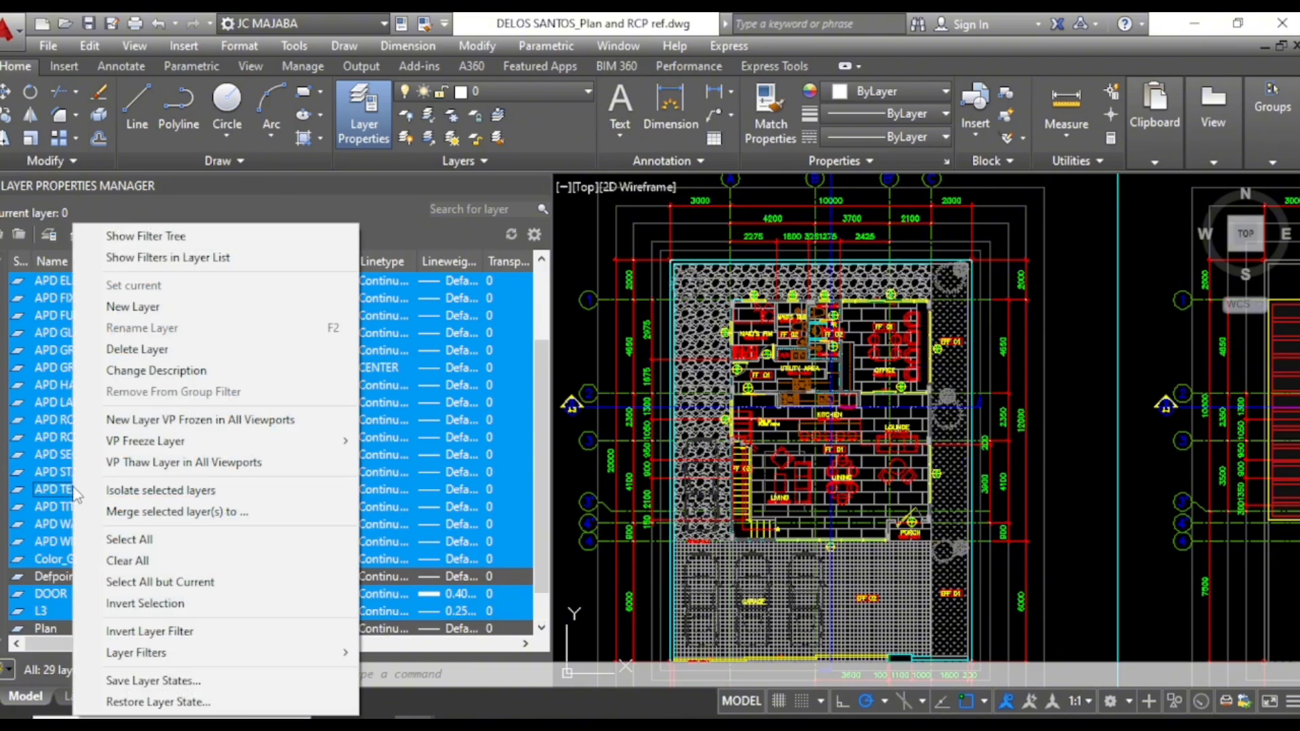
pyautogui.click(144, 513)
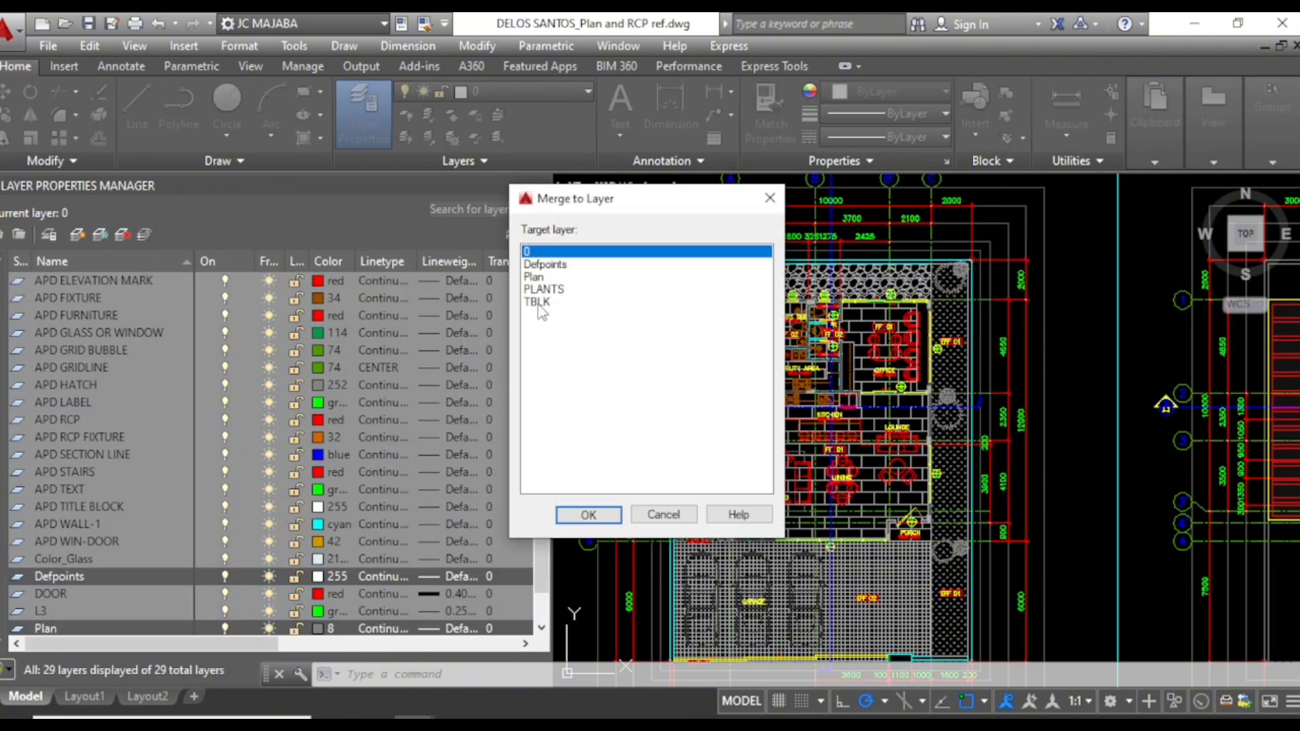
pyautogui.click(535, 277)
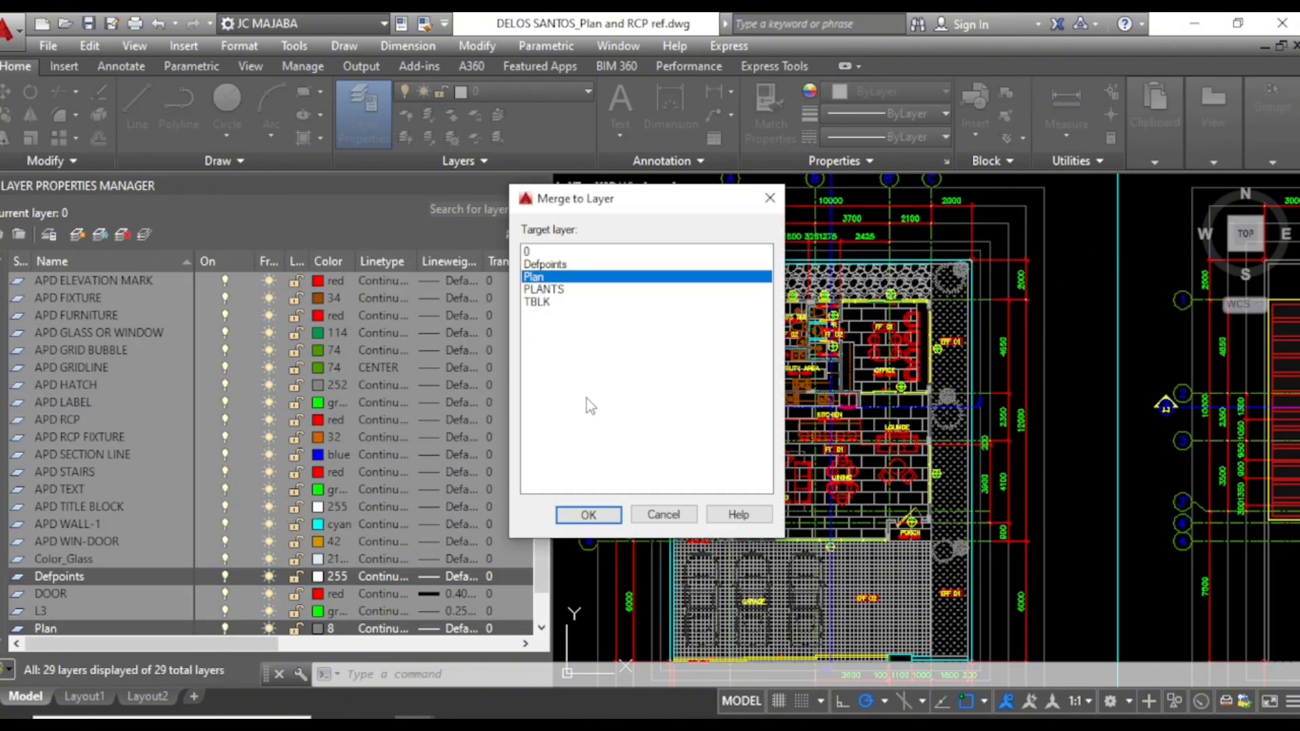
pyautogui.click(597, 518)
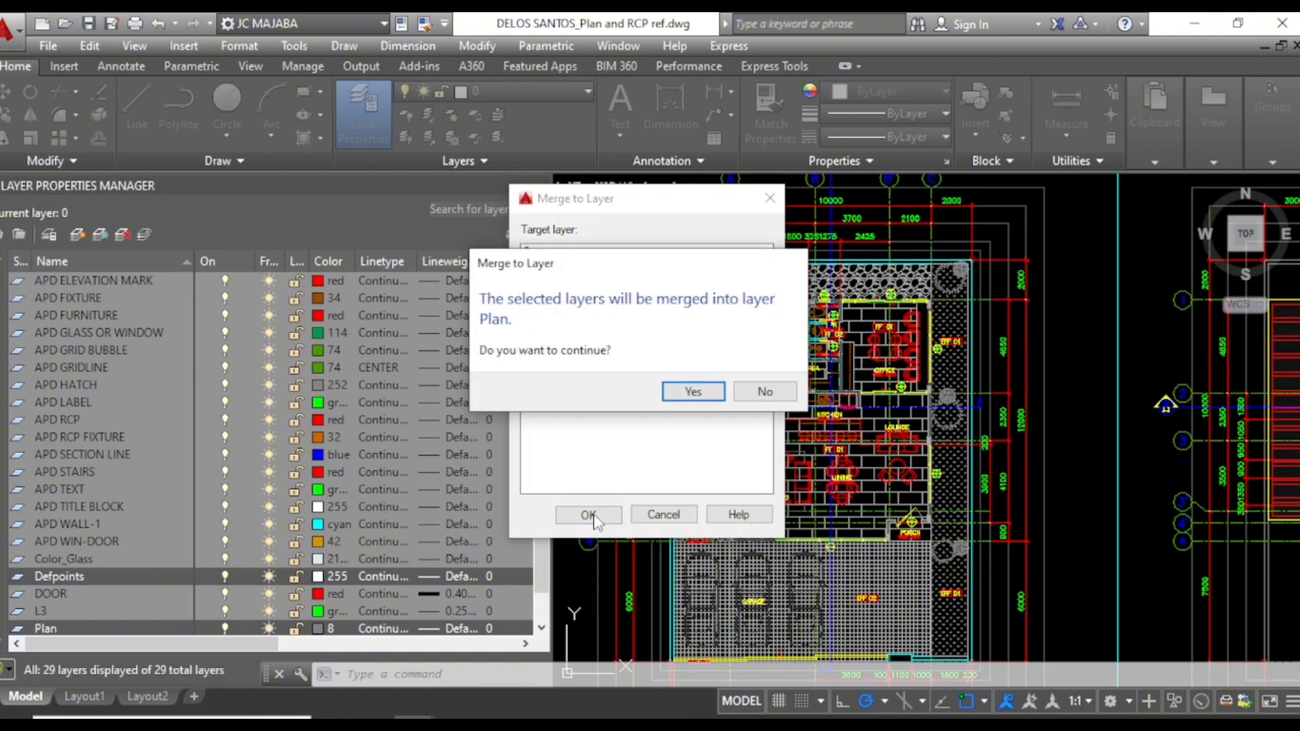
pyautogui.click(692, 394)
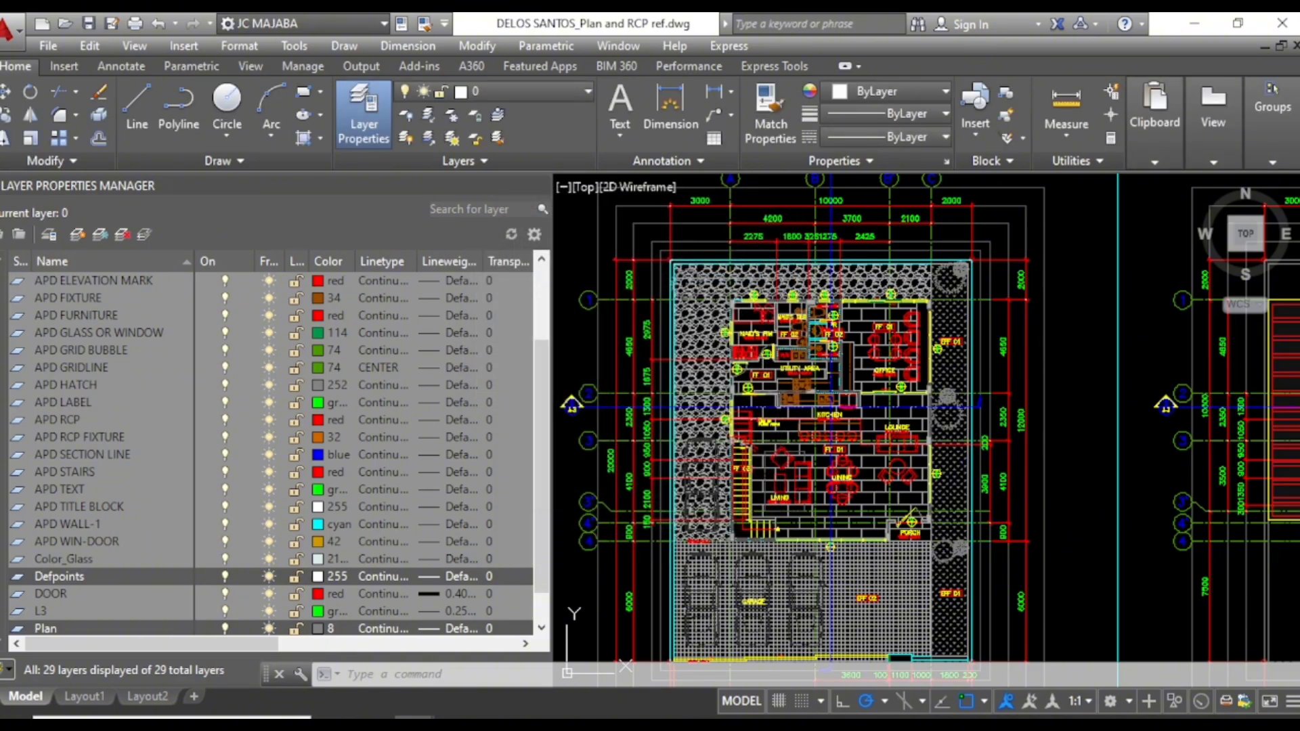
pyautogui.hotkey('ctrl', 'a')
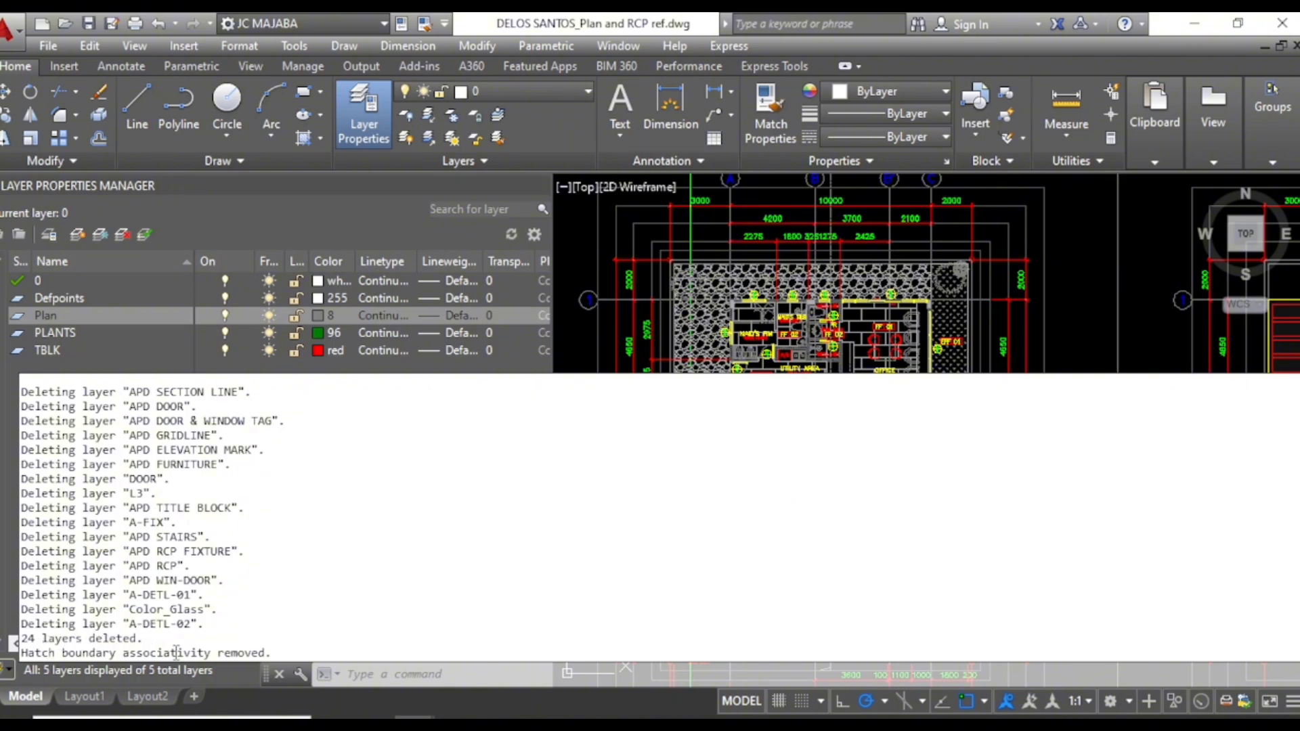
pyautogui.click(122, 360)
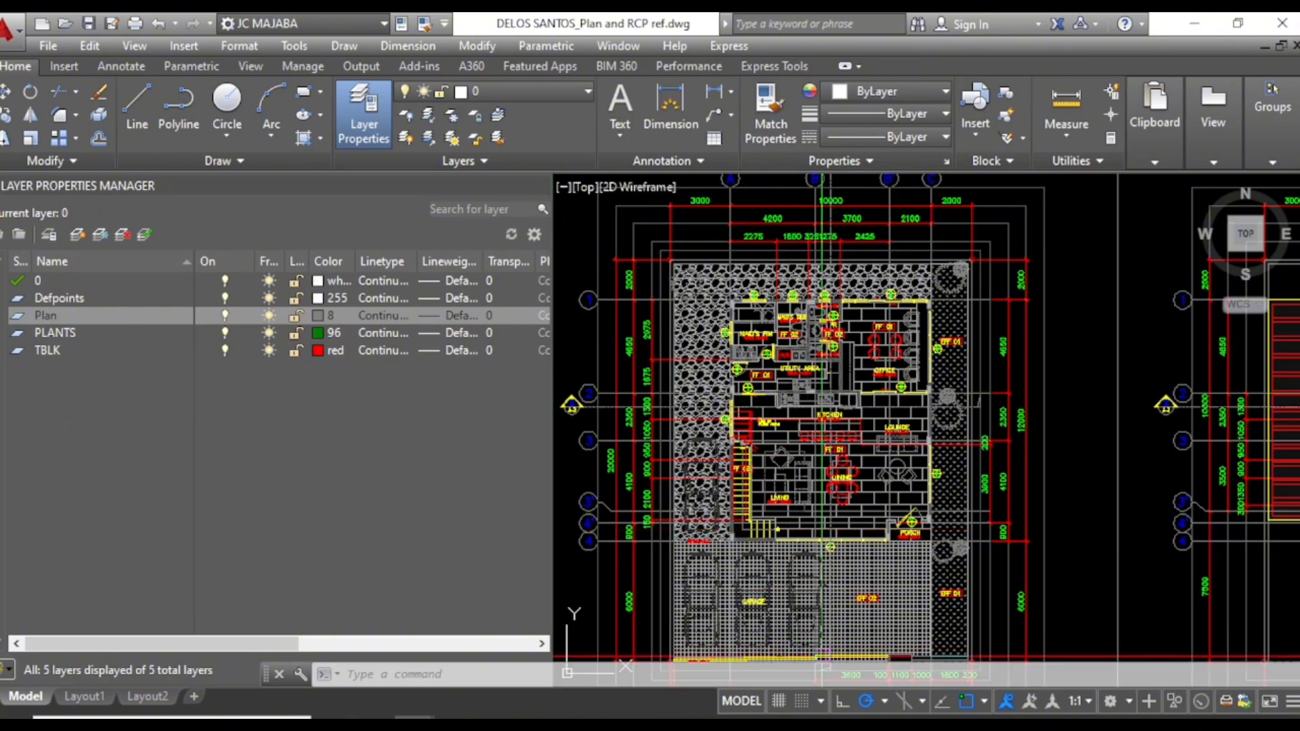
pyautogui.moveTo(939, 724)
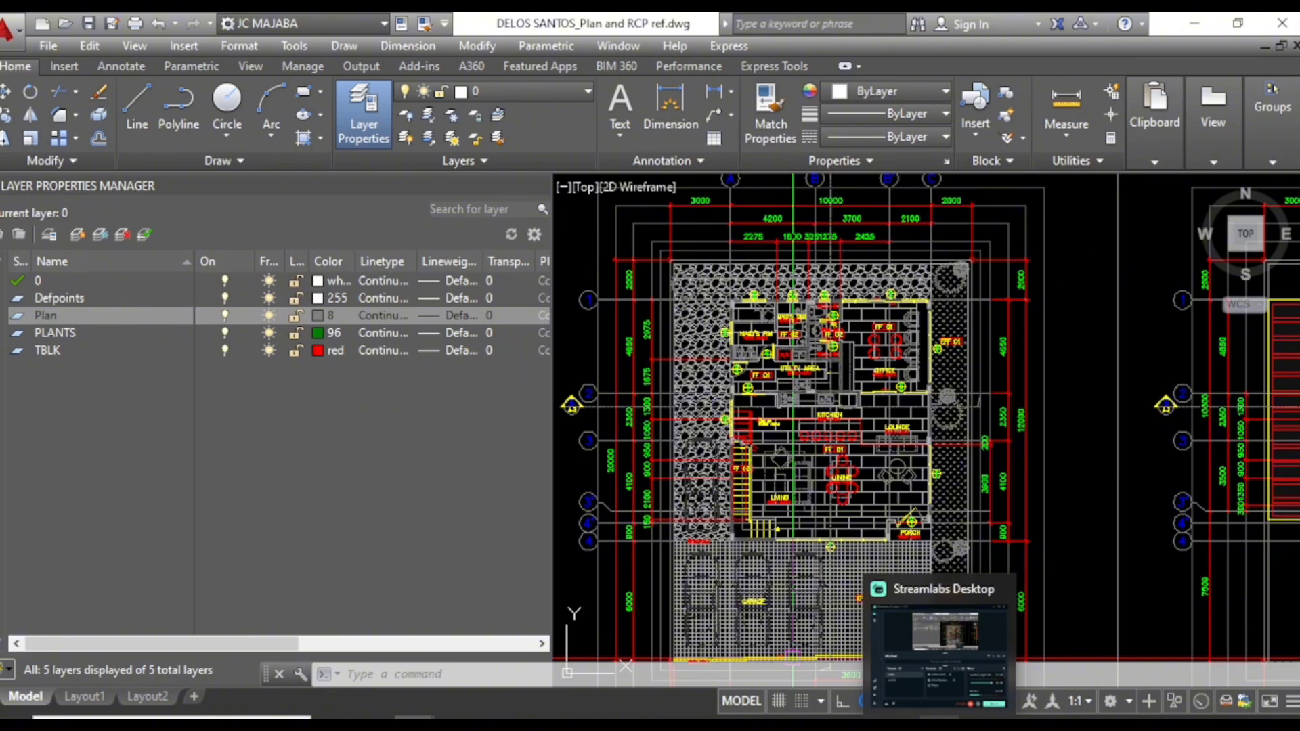